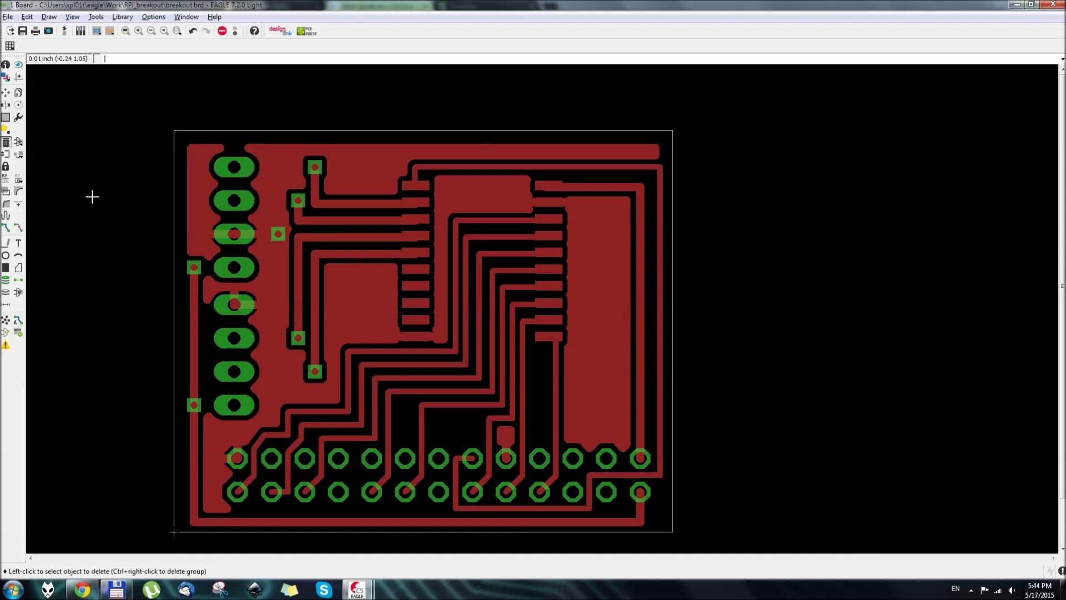
- Print the EAGLE board to breakout_top.pdf, then open that PDF from Total Commander
left_click(8, 17)
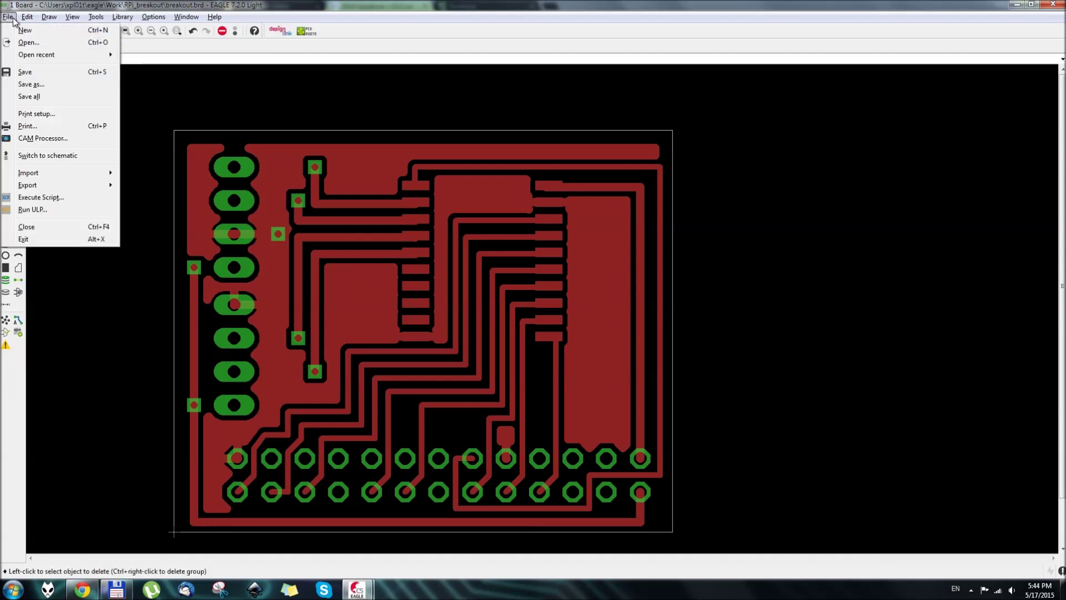
left_click(28, 126)
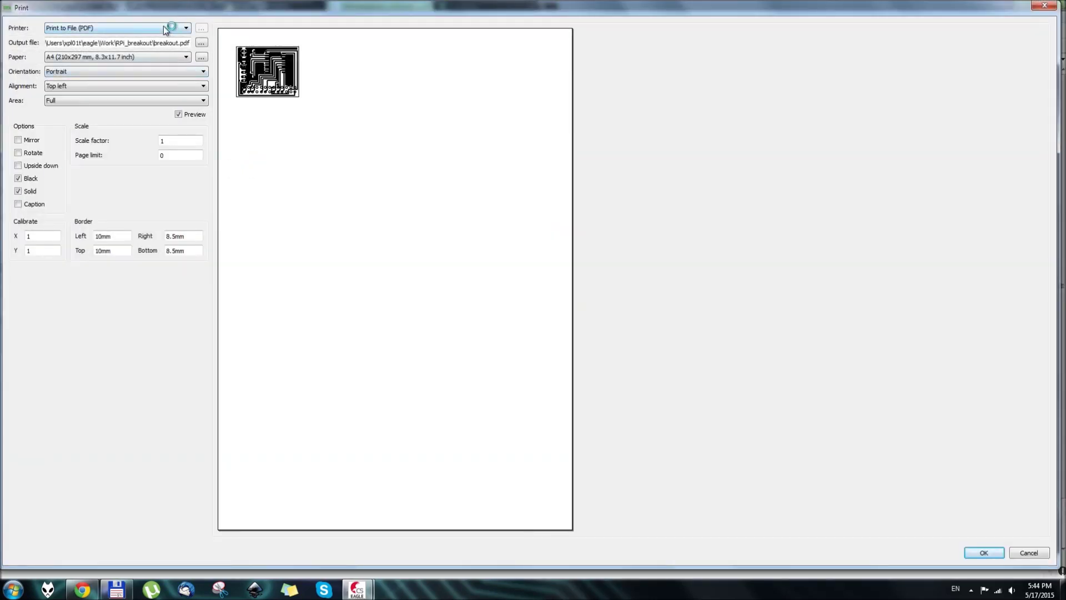
left_click(172, 26)
left_click(172, 27)
left_click(181, 43)
type("p")
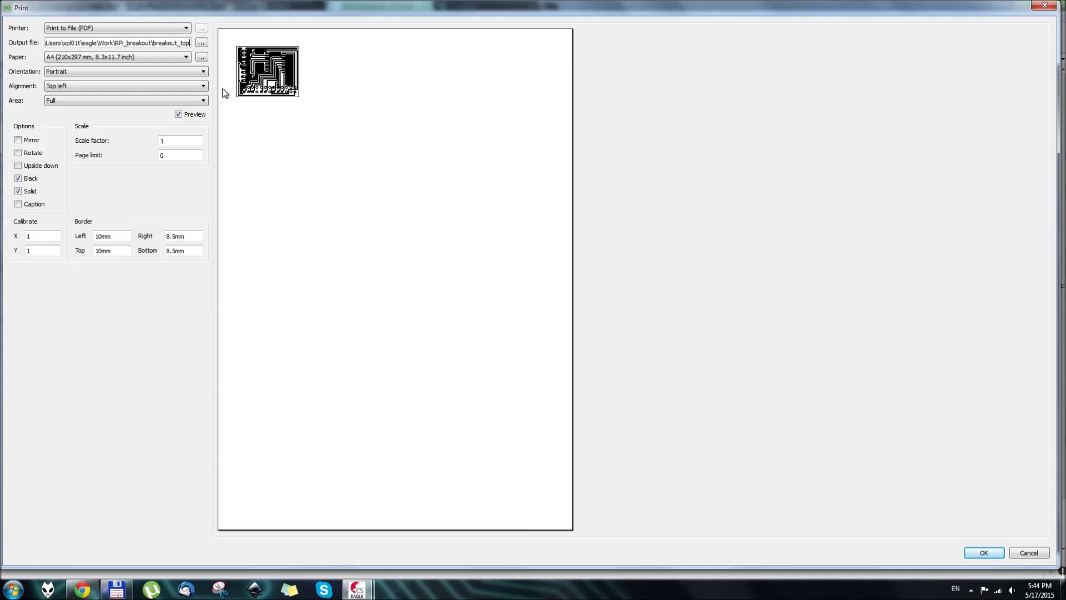
key("Return")
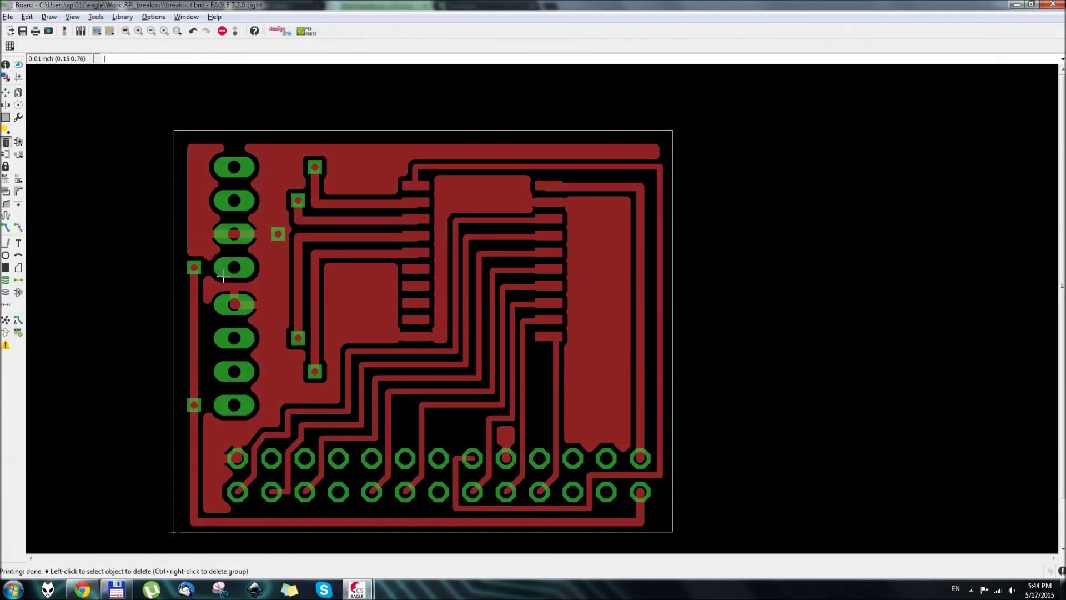
left_click(125, 592)
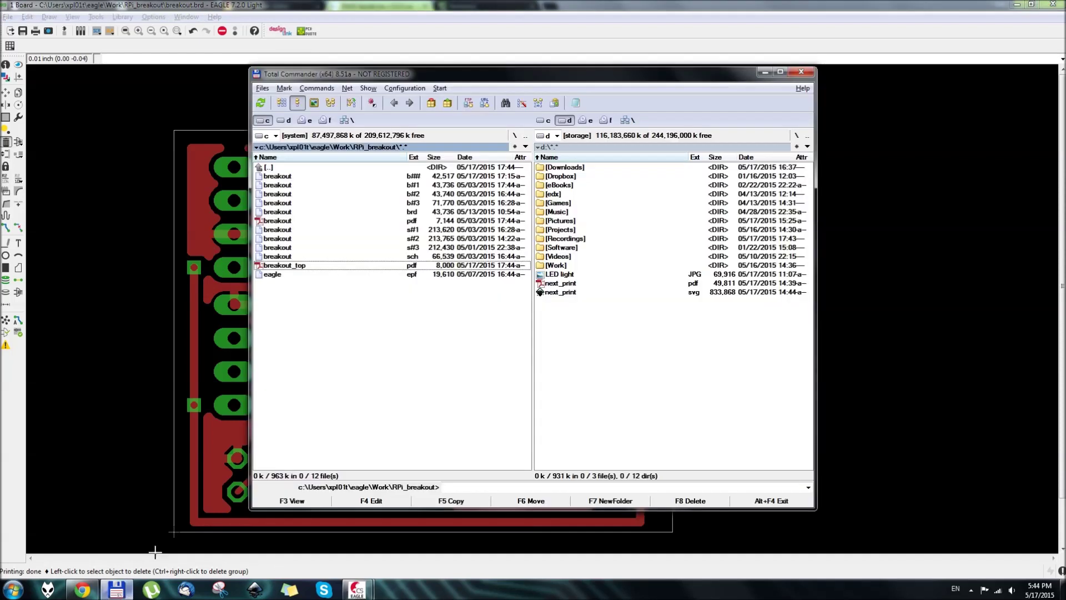
double_click(305, 266)
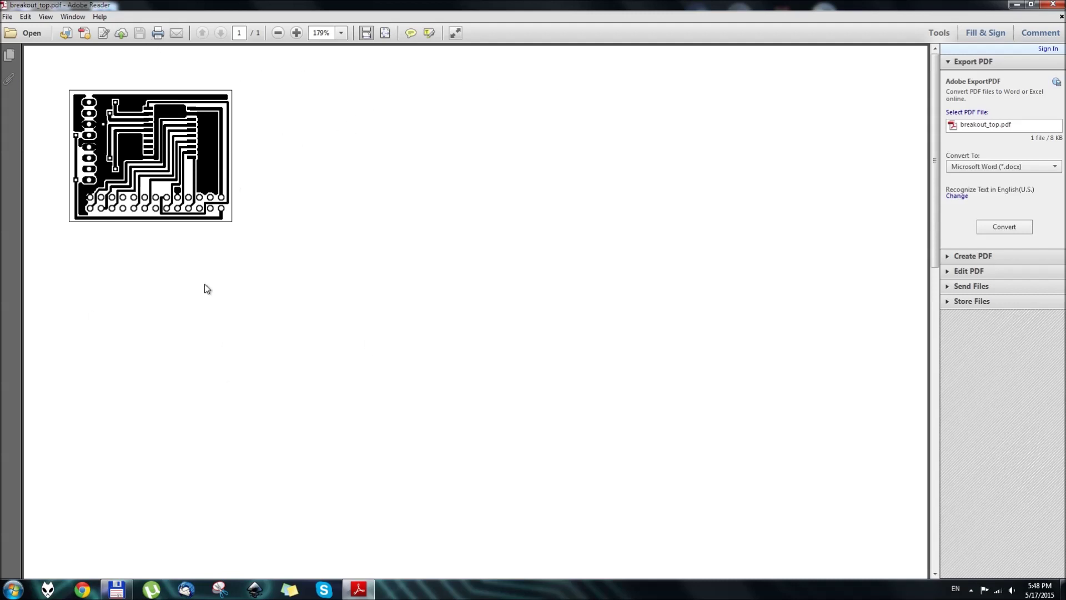
- After reviewing the board artwork, launch Inkscape and close Adobe Reader
left_click(255, 590)
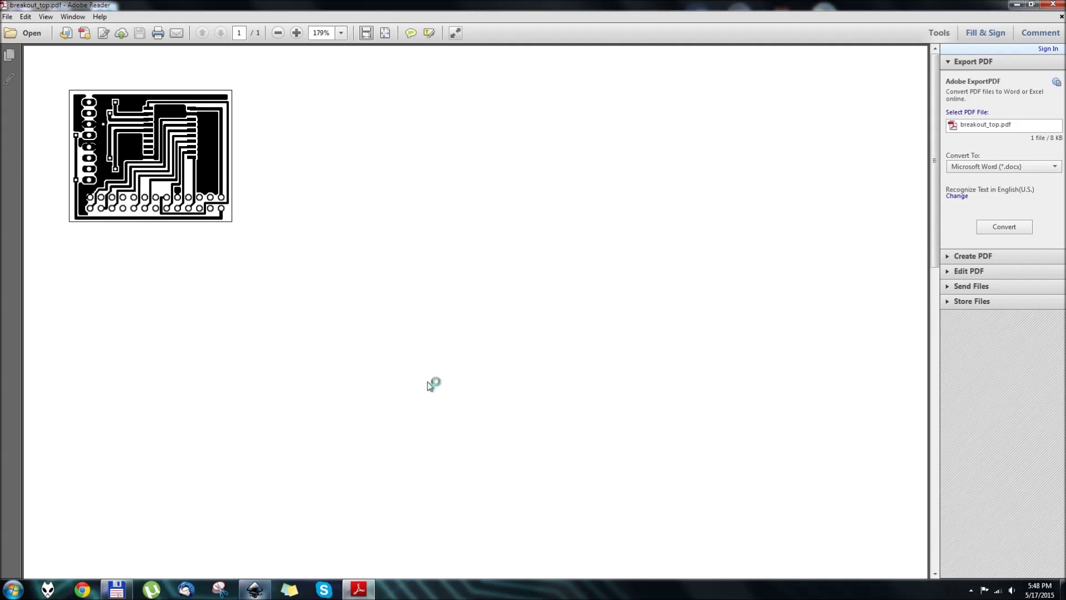
left_click(1054, 5)
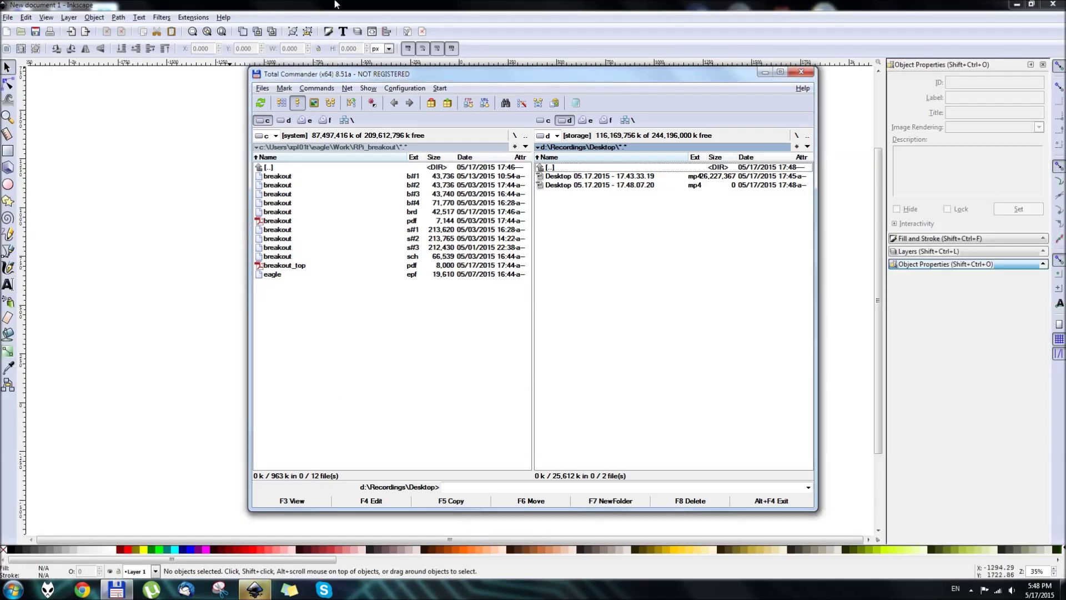
- Import breakout_top.pdf from Work\RPi_breakout, accepting the default PDF import settings
left_click(311, 14)
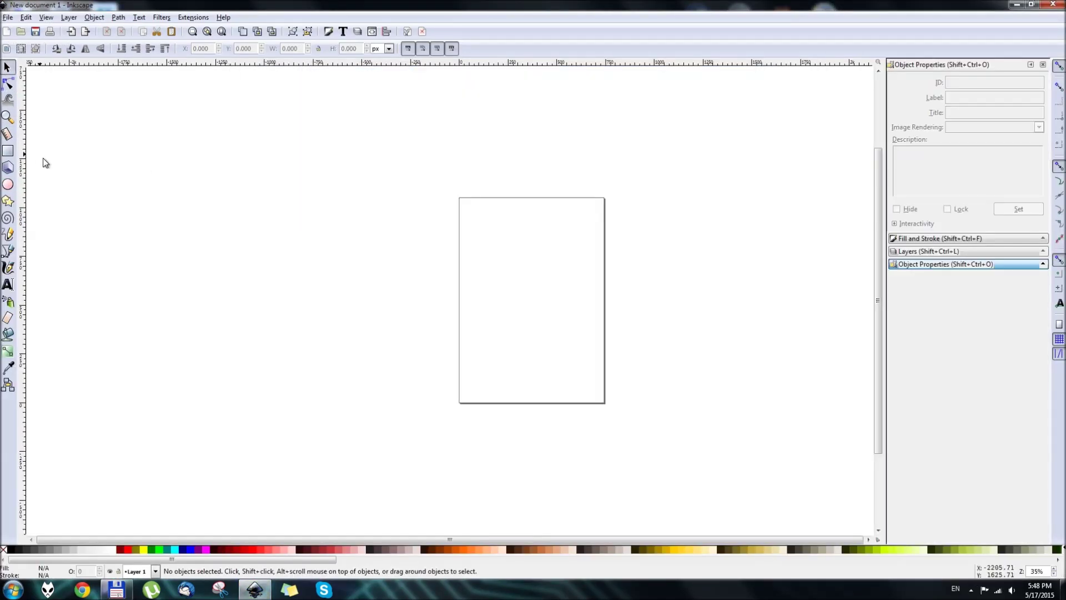
left_click(6, 20)
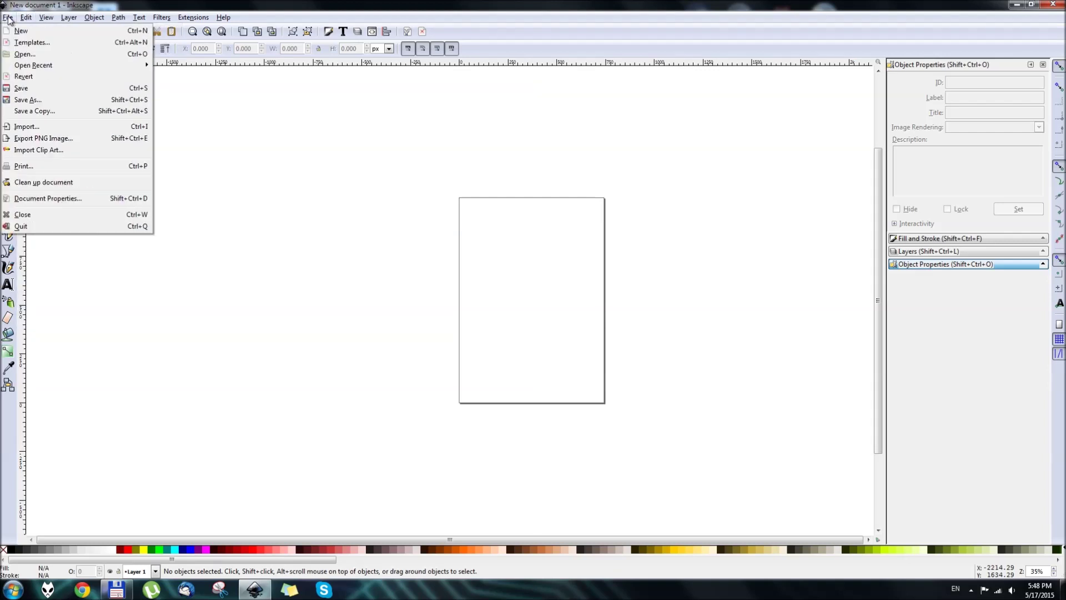
left_click(33, 132)
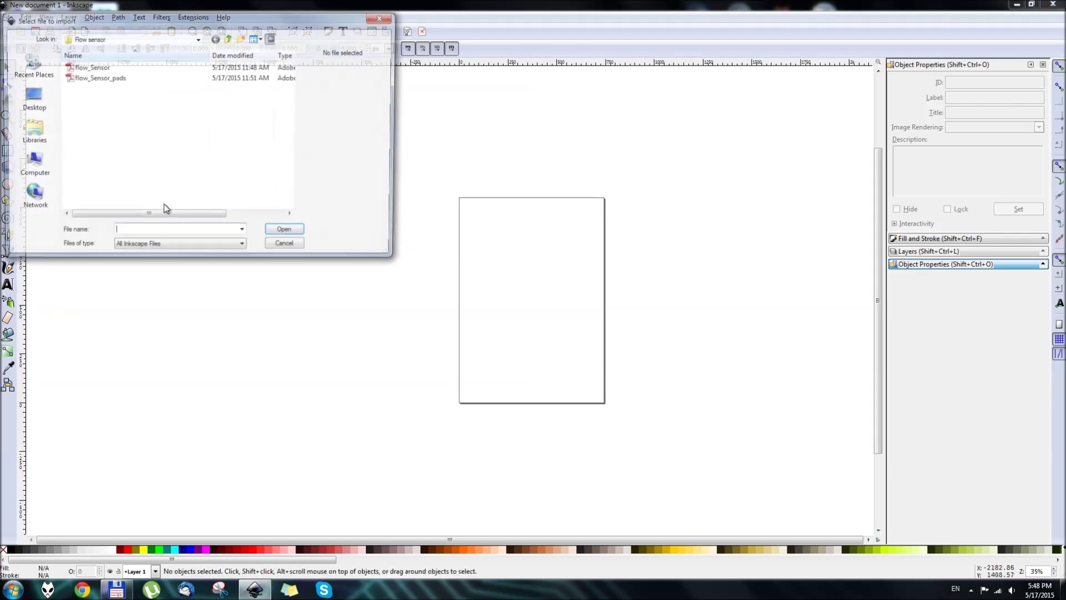
left_click(228, 38)
double_click(115, 132)
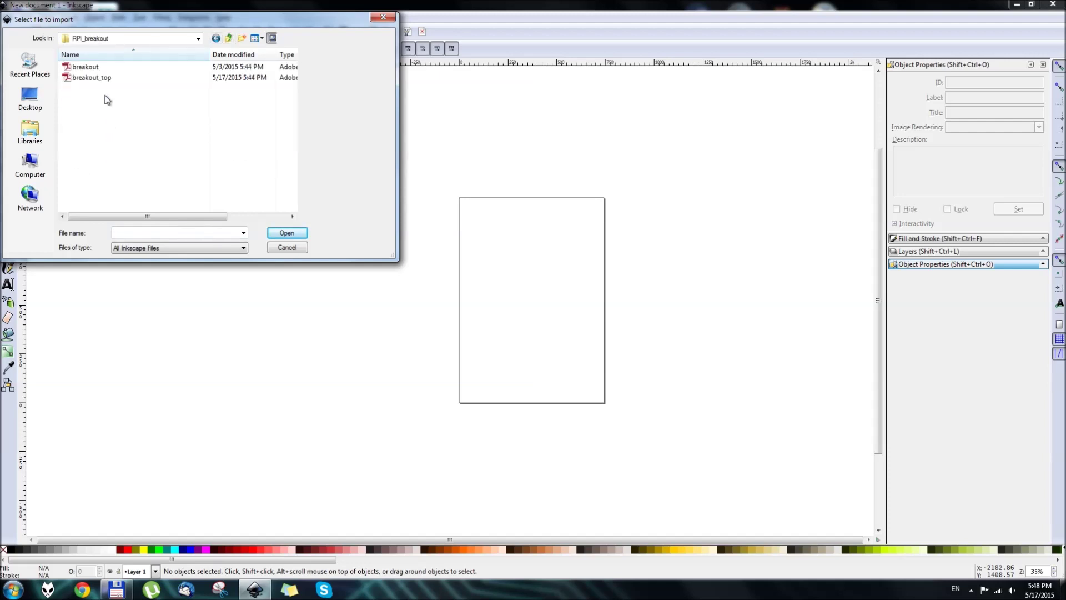
left_click(108, 79)
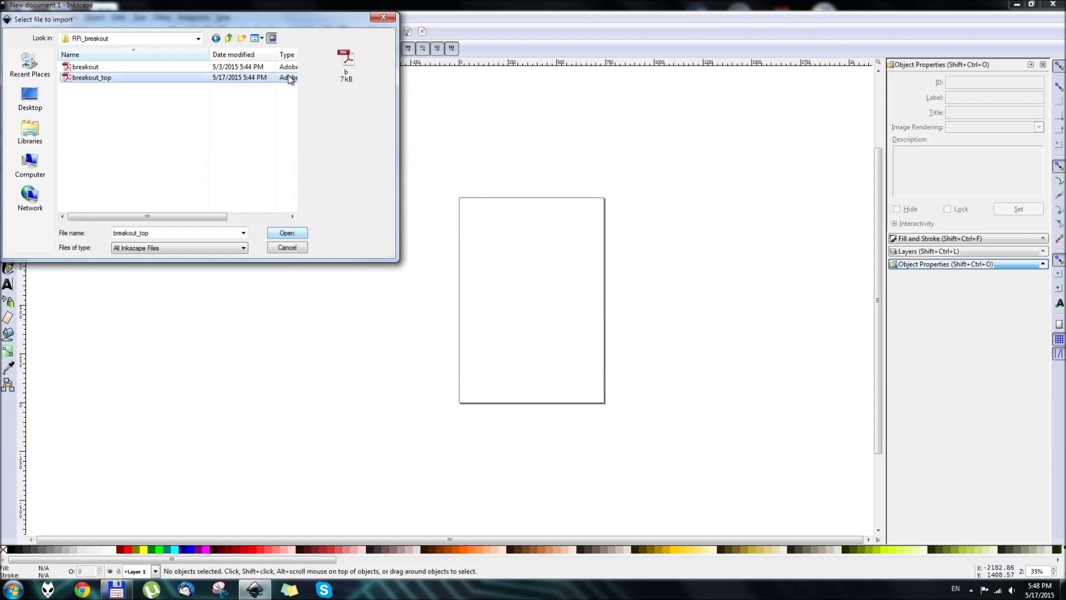
left_click(292, 236)
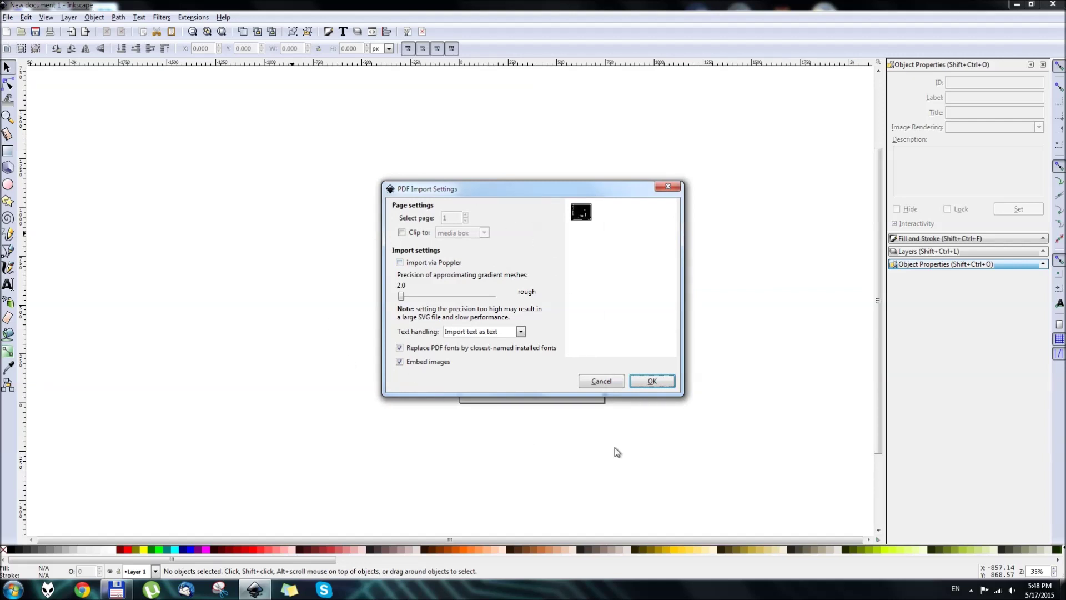
left_click(668, 379)
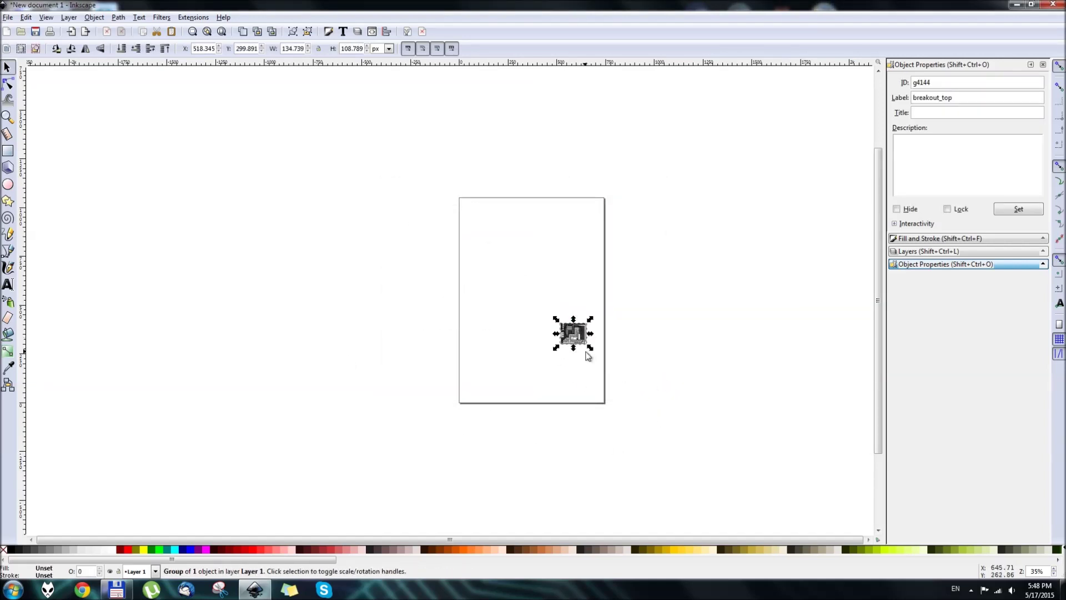
- Drag the breakout_top group to the page's top-left corner and show the Layers dialog
scroll(583, 345, "up", 4)
scroll(589, 351, "down", 3)
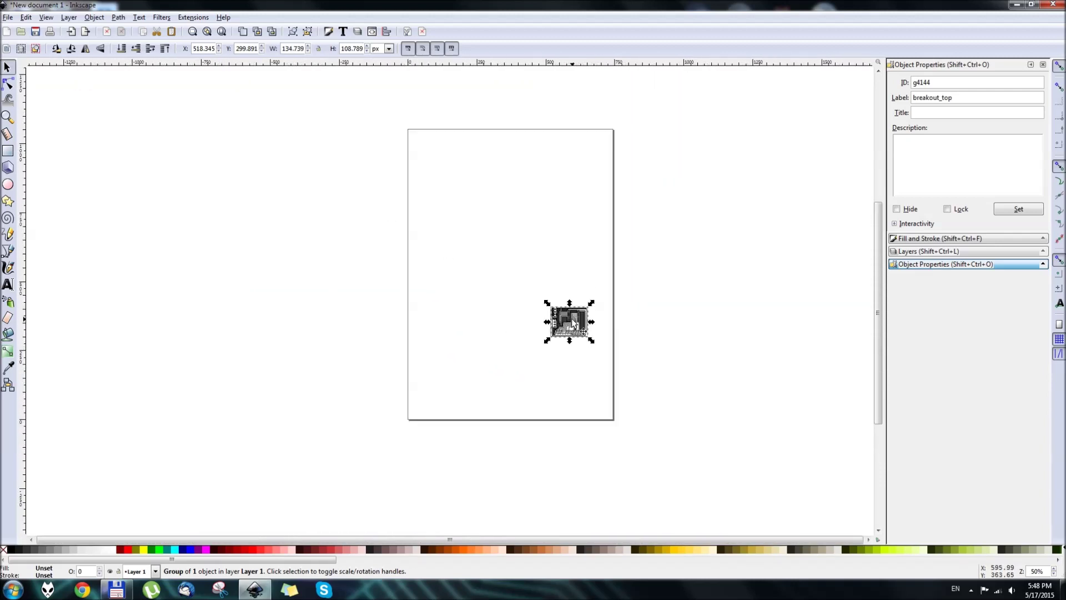
left_click_drag(569, 326, 436, 160)
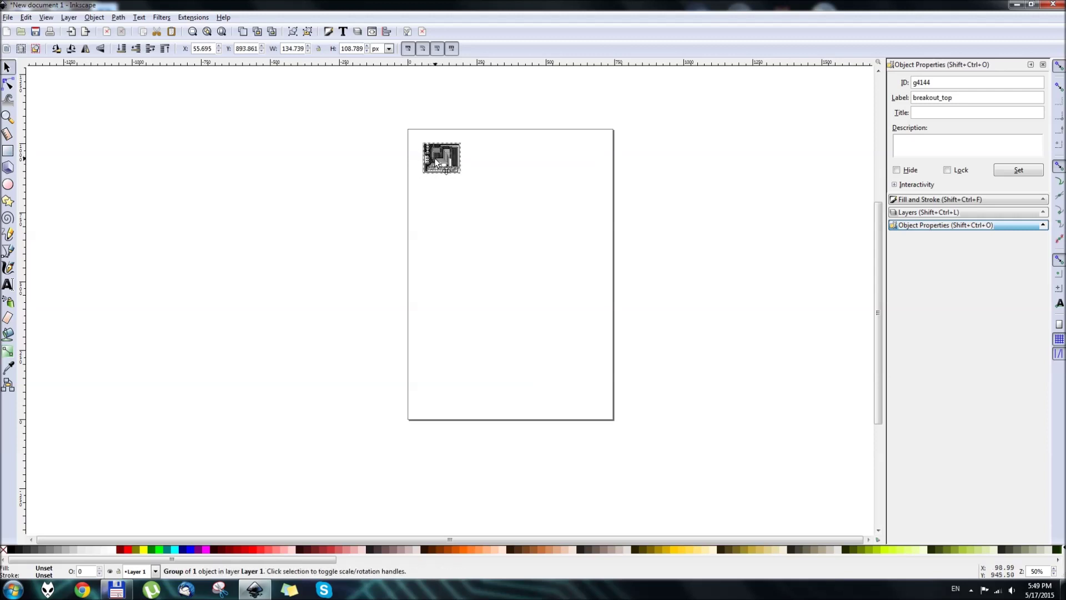
scroll(436, 180, "up", 3)
scroll(475, 174, "up", 1)
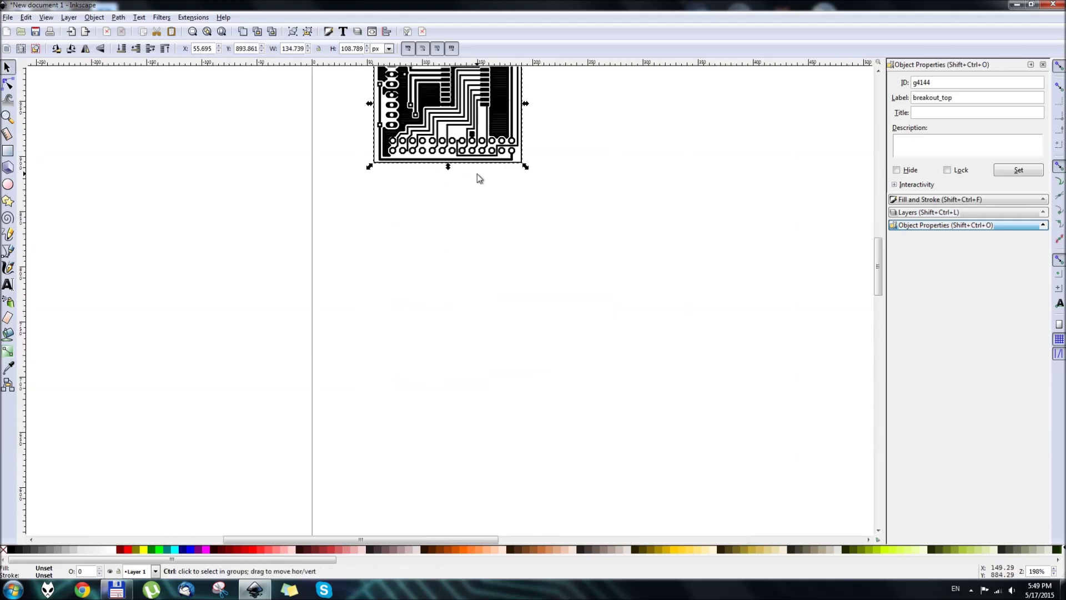
scroll(450, 247, "up", 5)
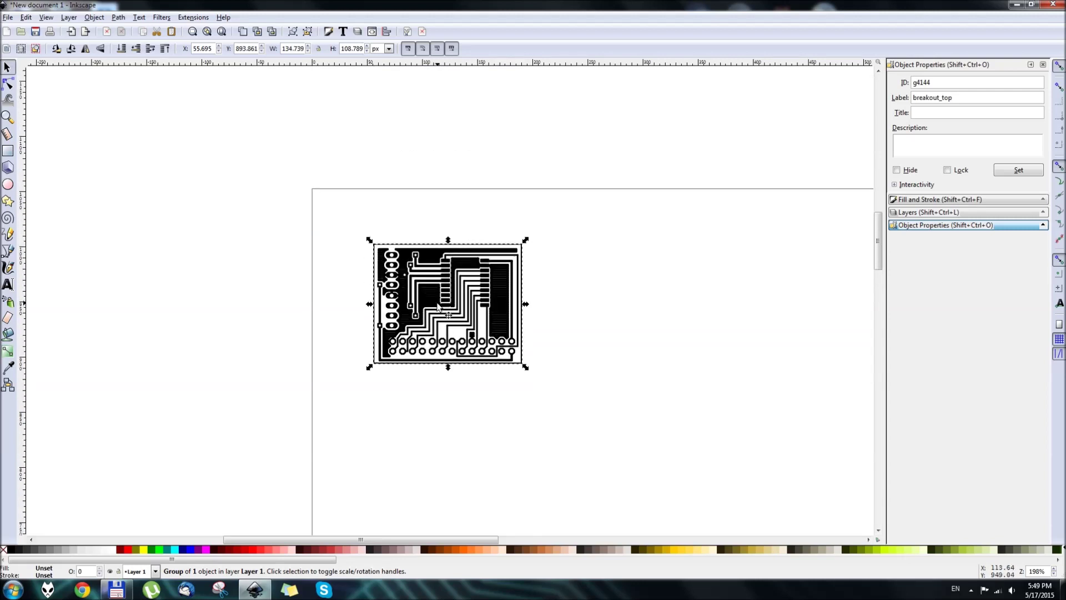
left_click_drag(441, 305, 441, 305)
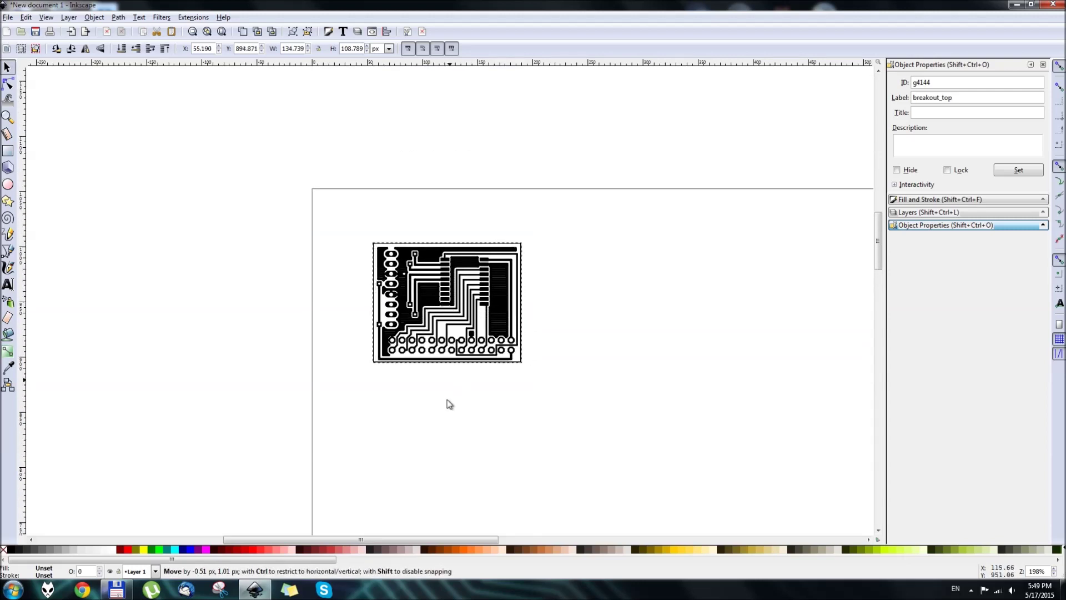
scroll(424, 394, "down", 2)
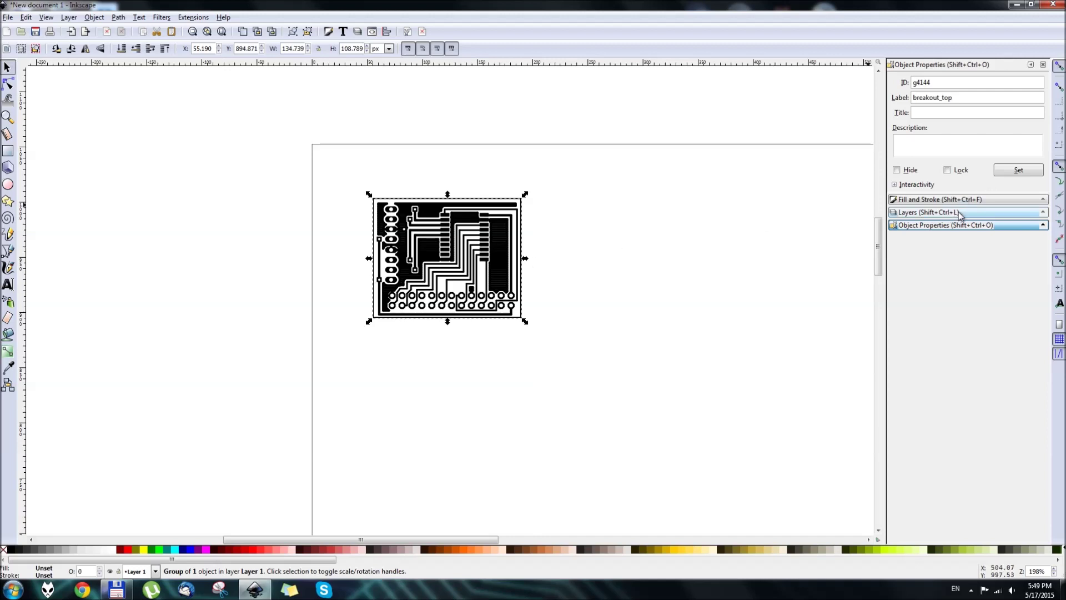
scroll(54, 219, "down", 2)
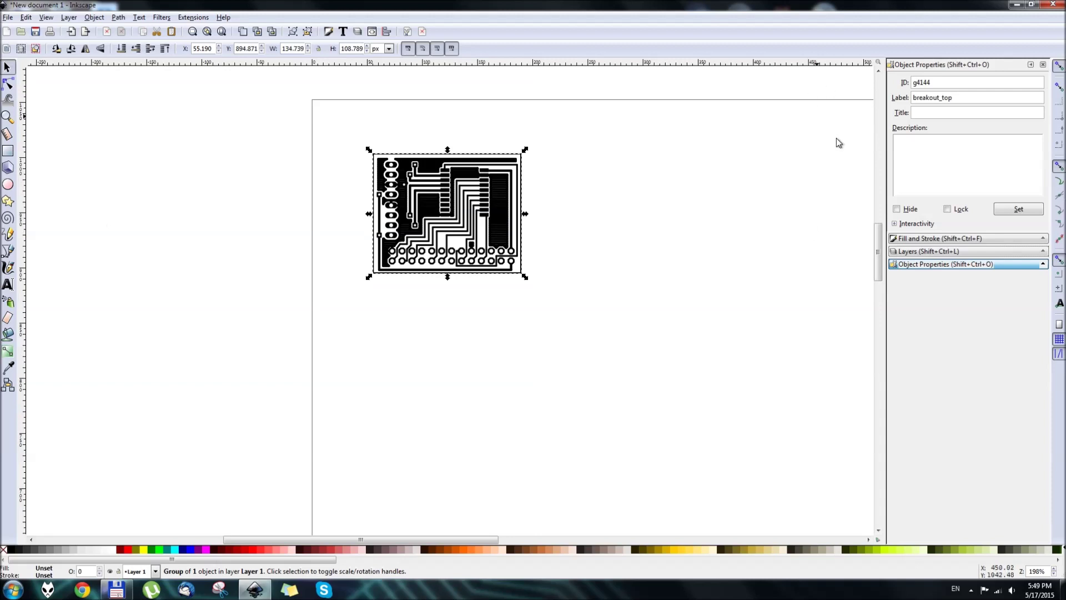
left_click(926, 253)
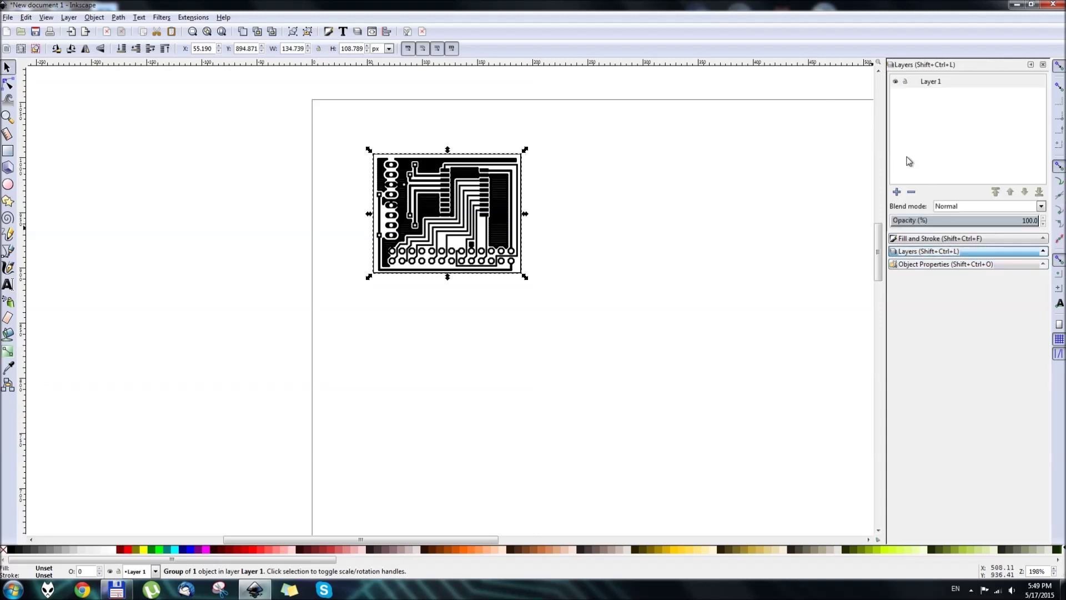
- Create Layer 2 below the current layer, then return to Layer 1 and select the PCB group
left_click(897, 192)
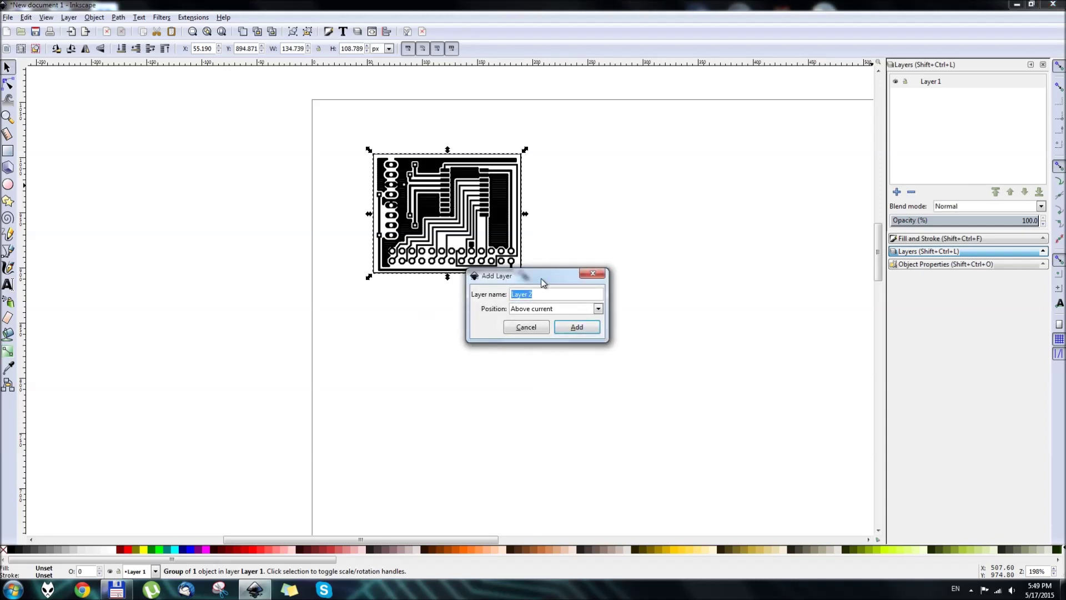
left_click(598, 310)
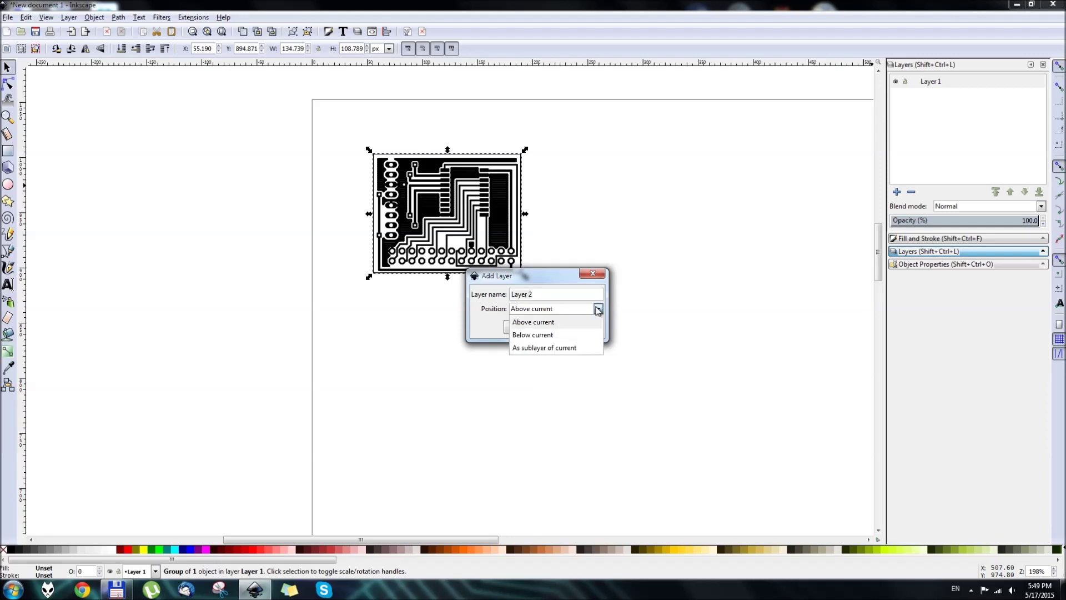
left_click(547, 335)
left_click(583, 327)
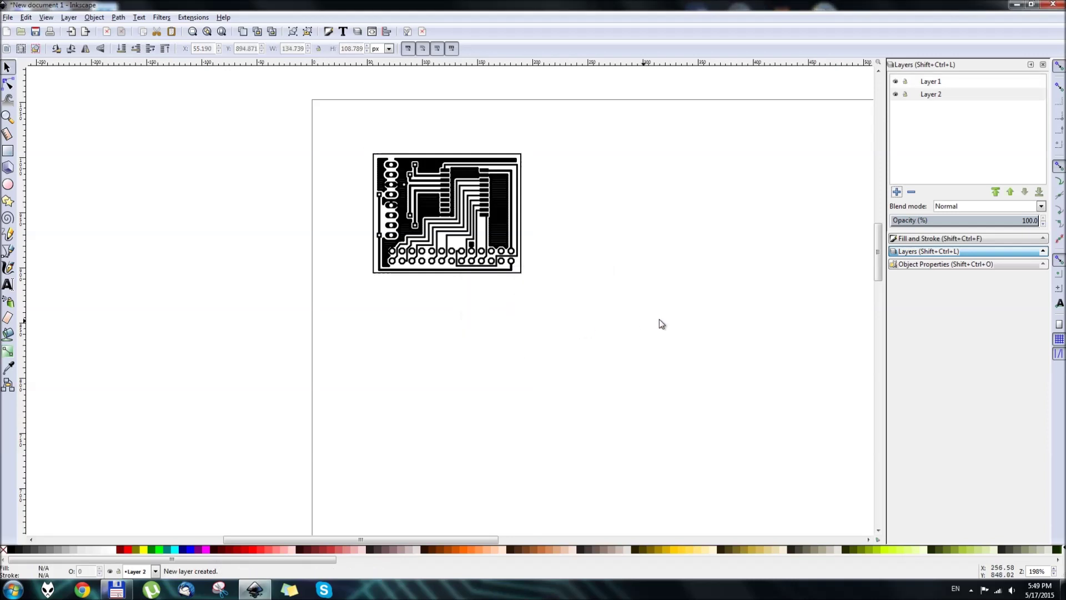
left_click(931, 96)
left_click(934, 84)
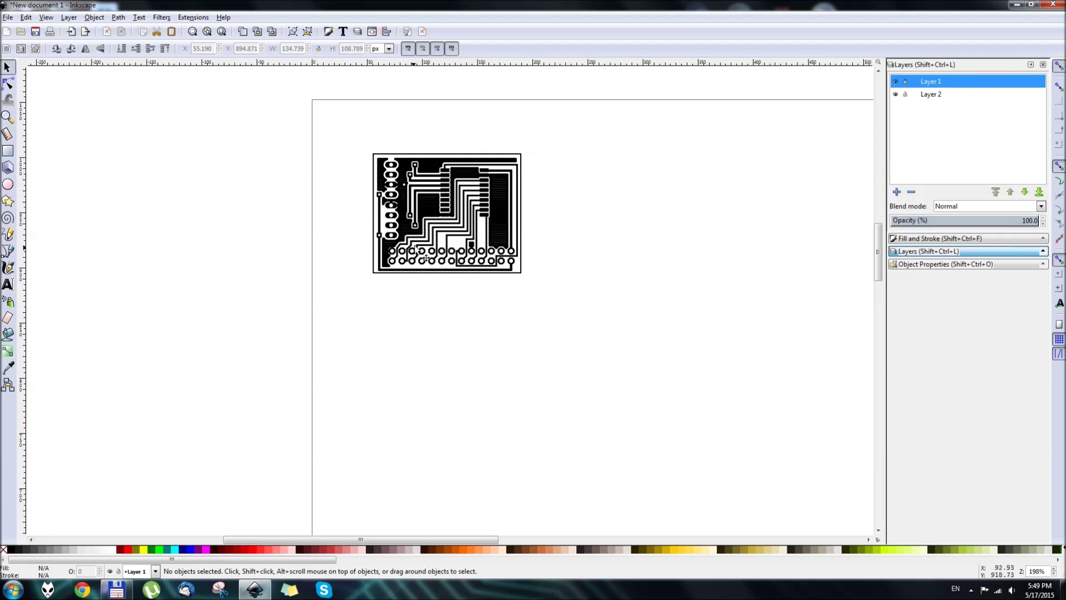
left_click(438, 218)
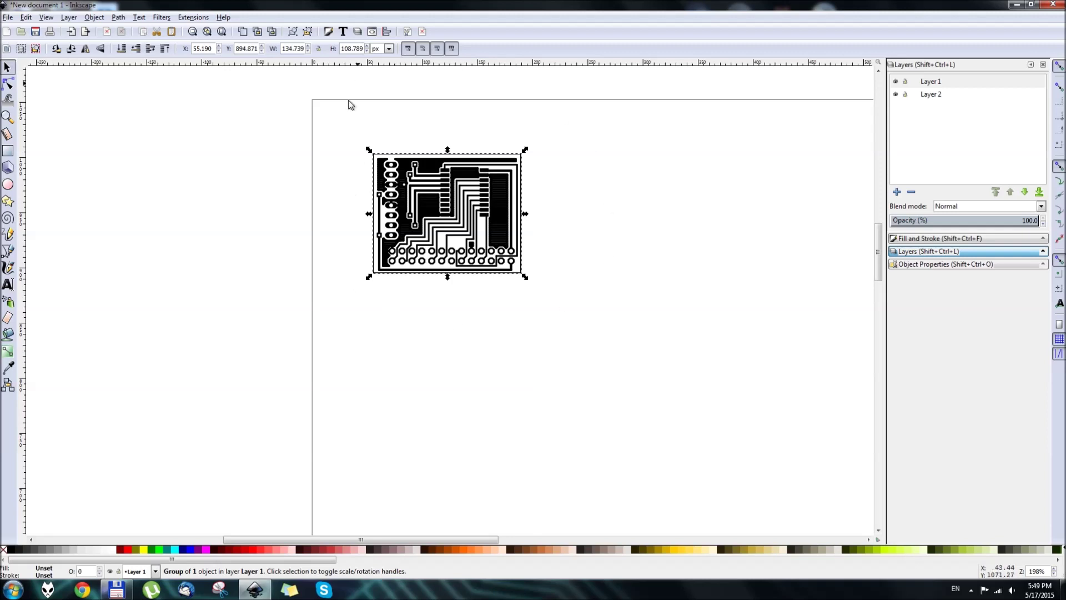
- Apply the Color > Negative extension to the selected PCB group
left_click(192, 17)
mouse_move(211, 68)
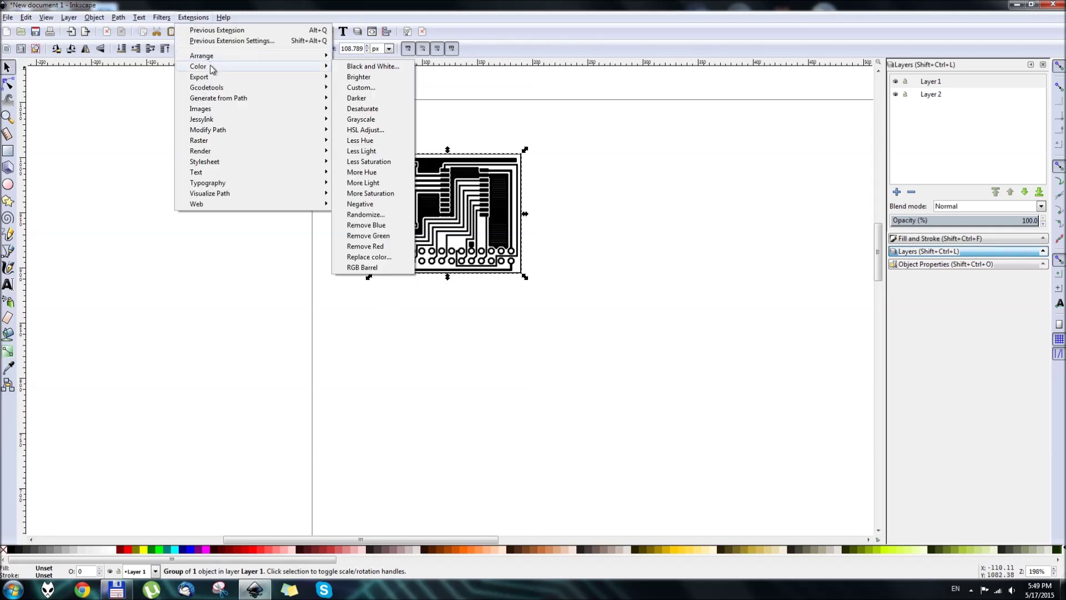
left_click(361, 205)
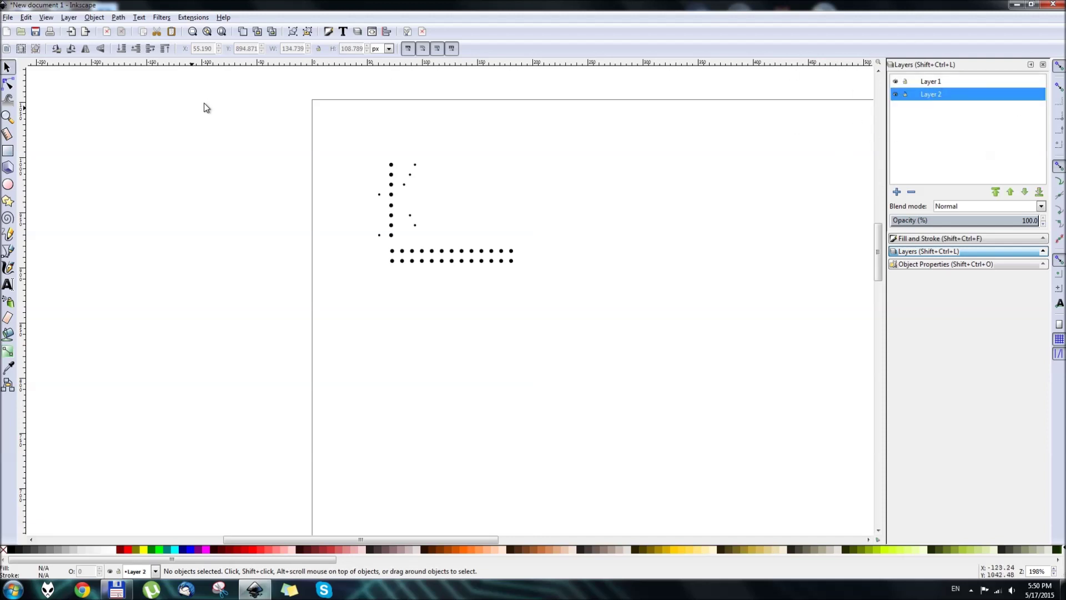
- Draw a black rectangle on Layer 2 covering the PCB layout
left_click(7, 151)
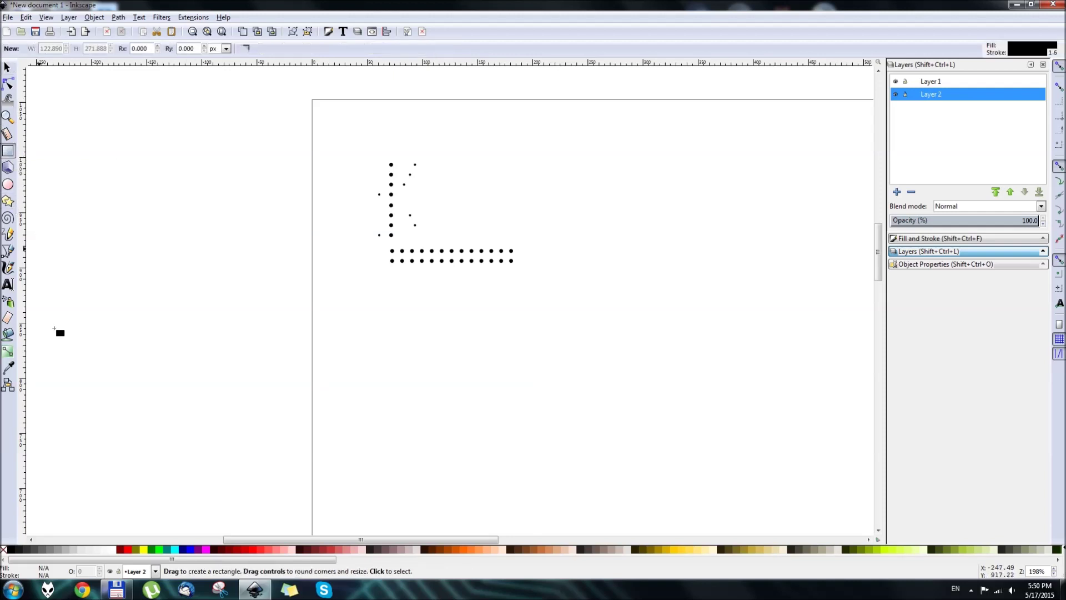
right_click(10, 550)
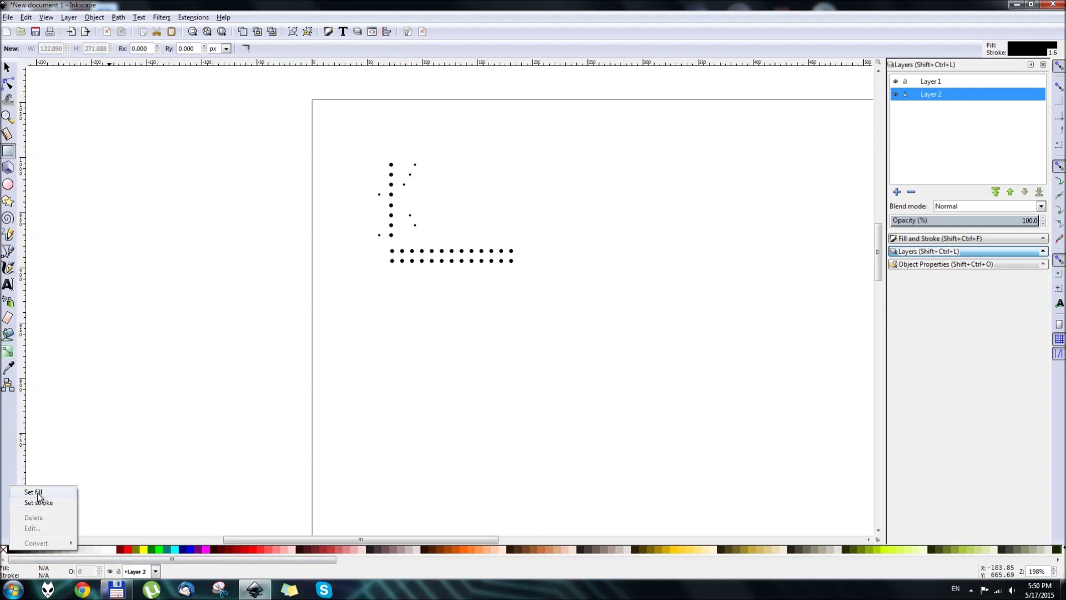
left_click(40, 505)
right_click(13, 551)
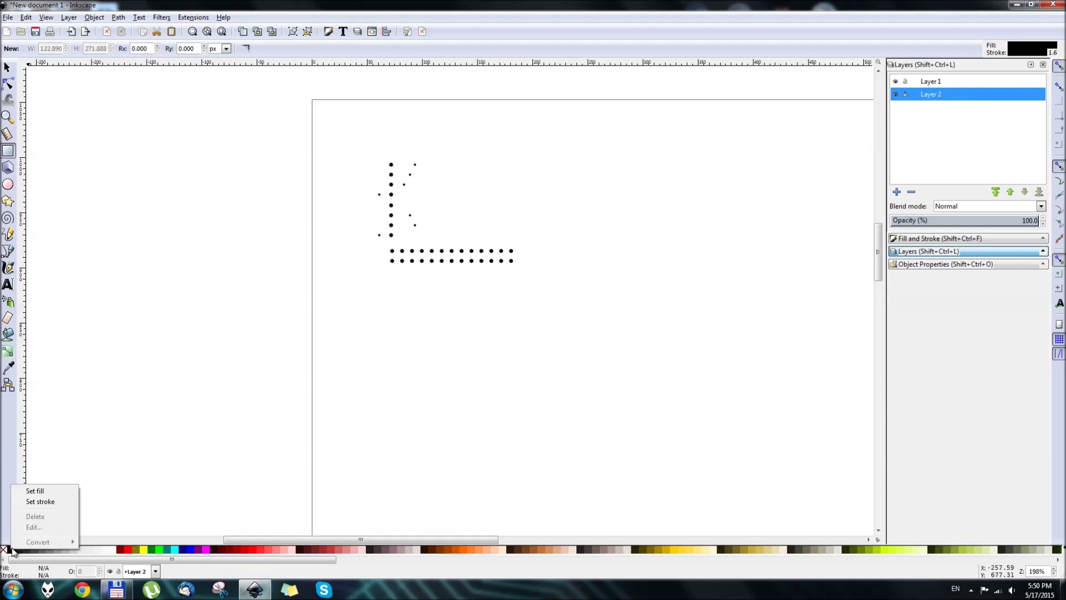
left_click(39, 491)
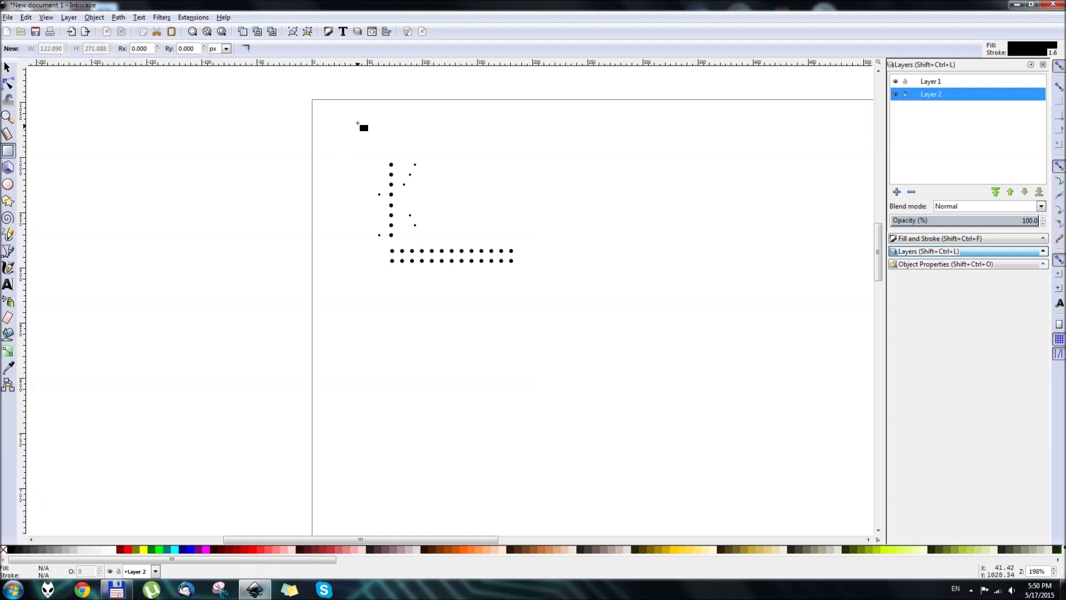
mouse_move(334, 126)
left_mouse_down()
mouse_move(383, 209)
mouse_move(592, 340)
mouse_move(555, 294)
left_mouse_up()
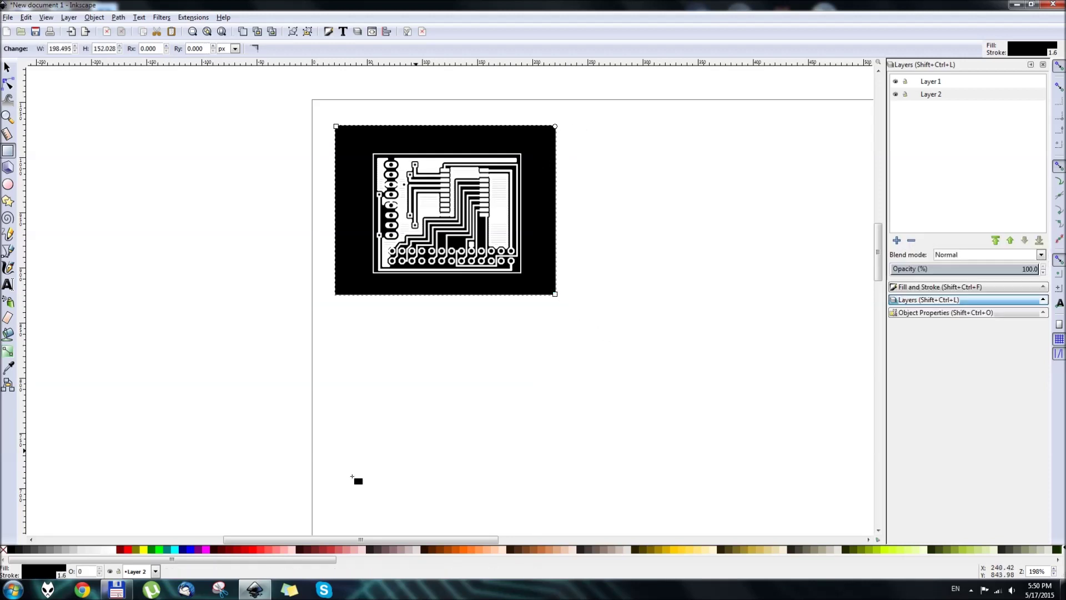
- Resize the rectangle's corners to the board edges, making it 136.960 × 110.191 px
left_click(8, 68)
left_click_drag(332, 123, 370, 152)
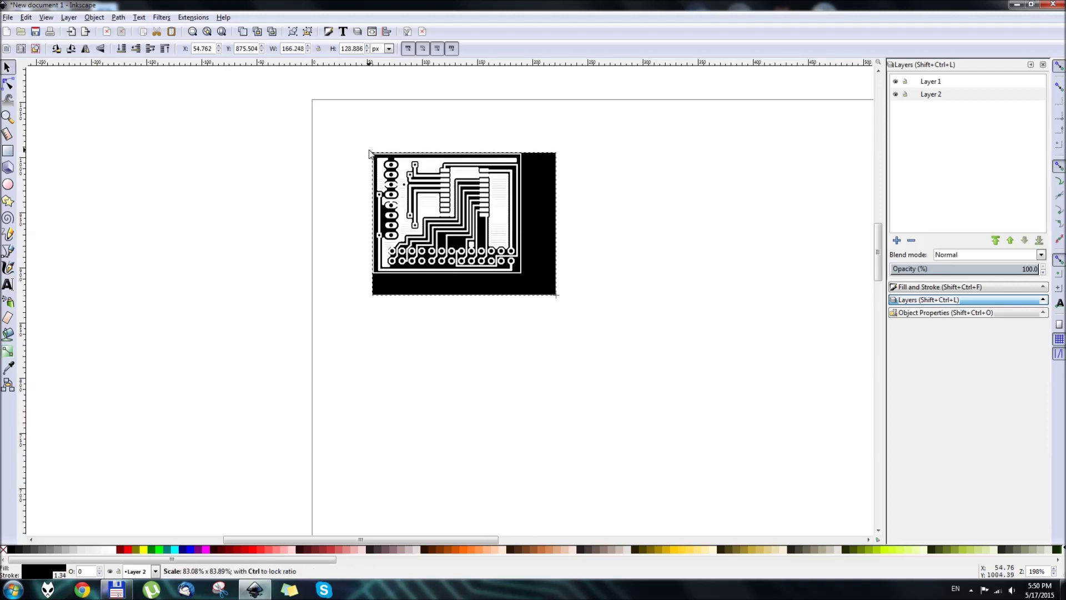
left_click_drag(558, 297, 526, 275)
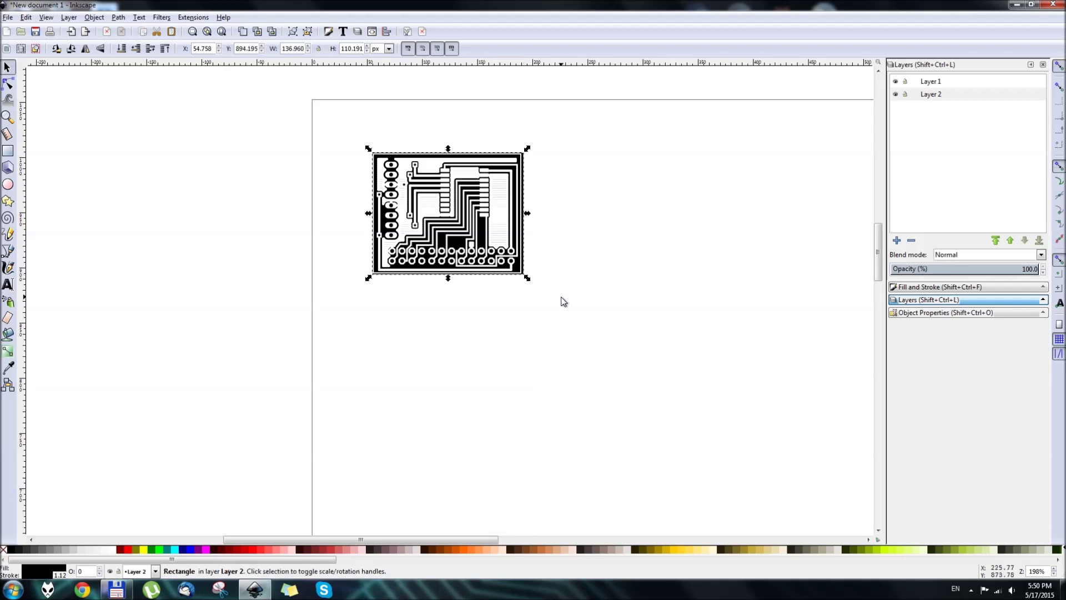
left_click(8, 18)
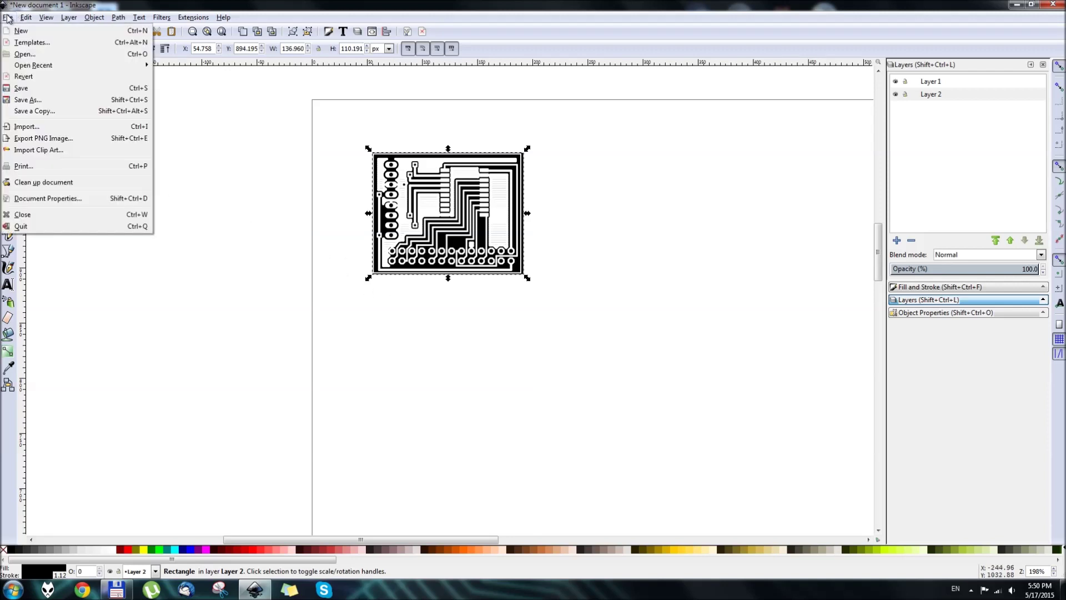
- Save the drawing as rpi_breakout_top in PDF format with default export settings
left_click(34, 101)
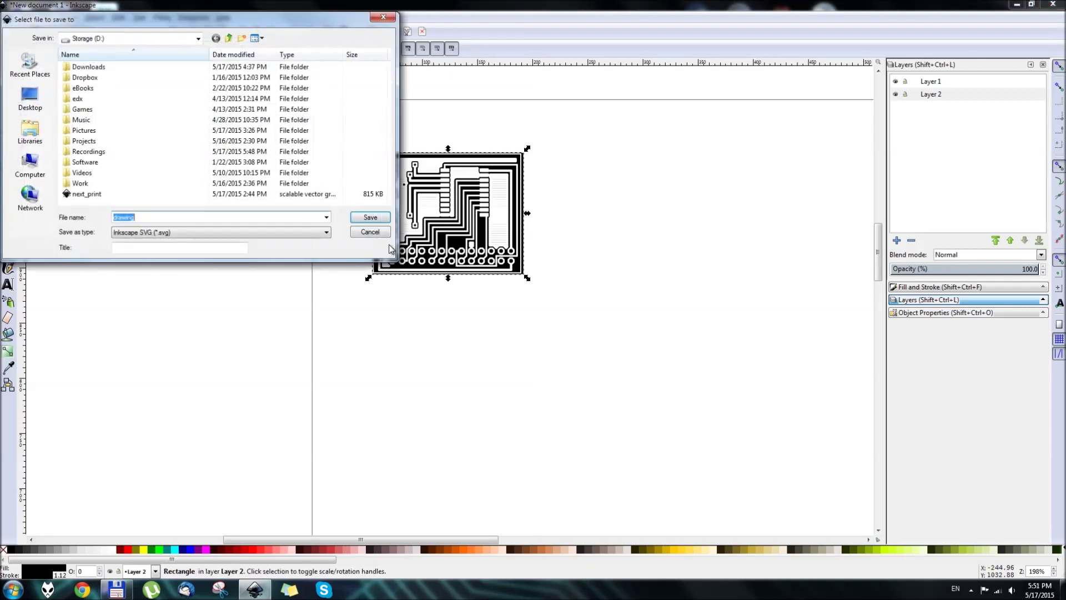
left_click(238, 232)
left_click(183, 272)
key("shift+Tab")
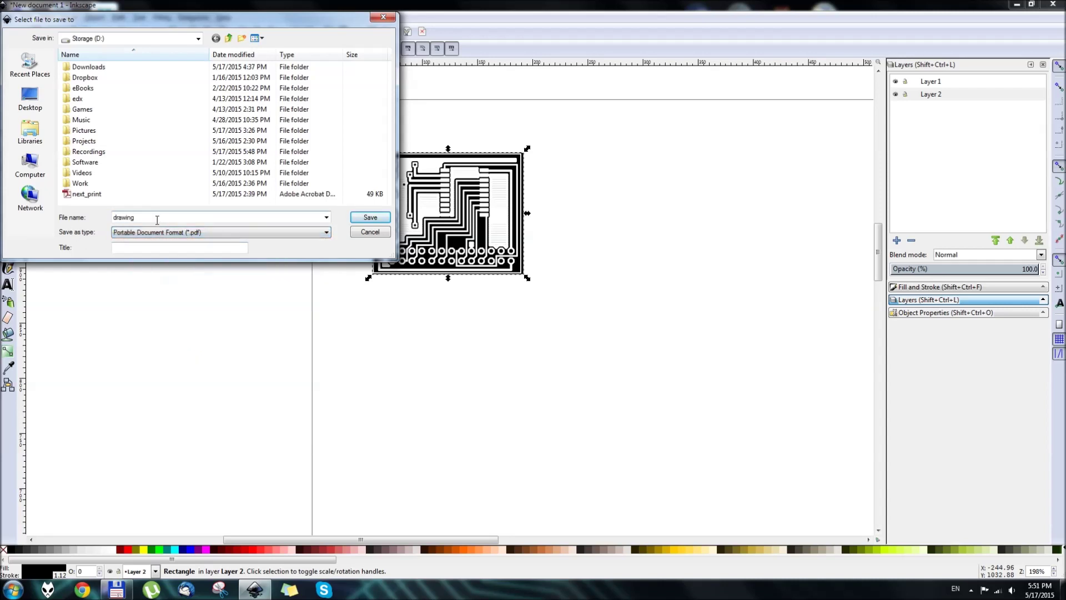
key("BackSpace")
key("Return")
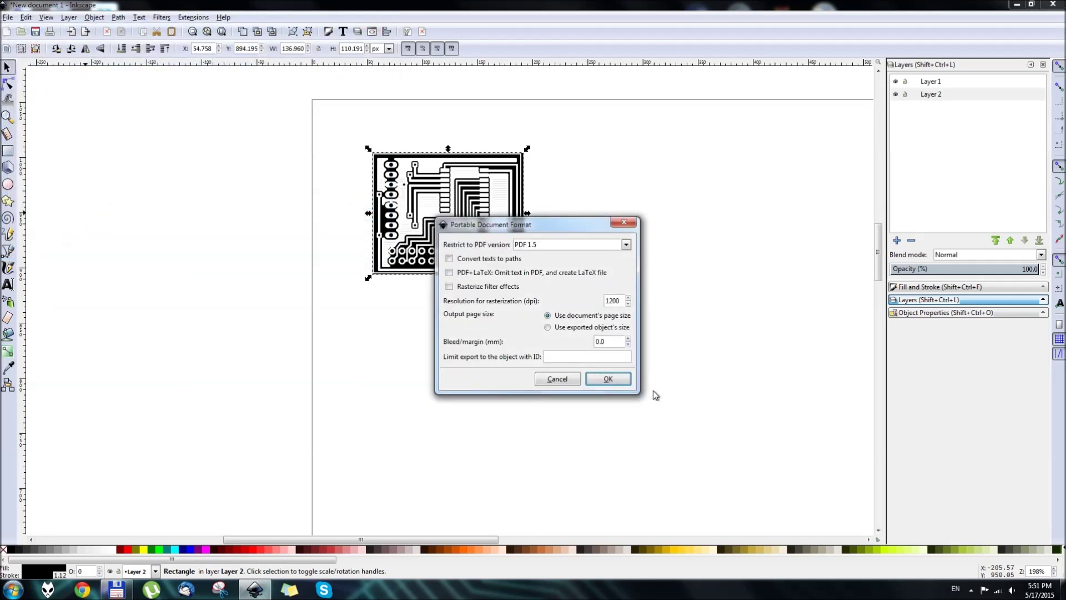
left_click(616, 381)
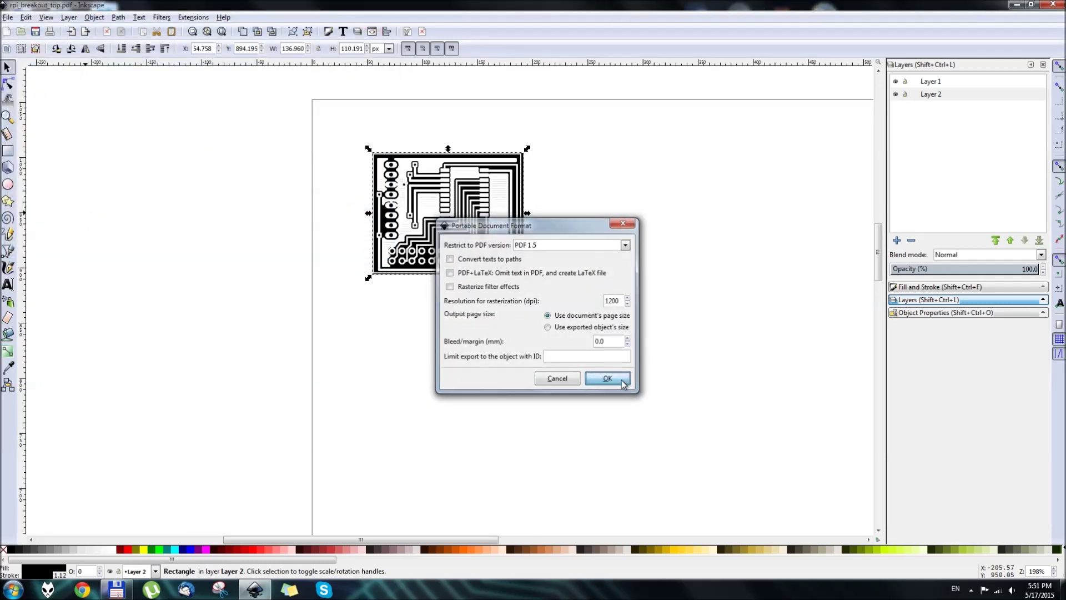
- Close Inkscape saving an Inkscape SVG copy, then open rpi_breakout_top.pdf from drive D
left_click(1054, 7)
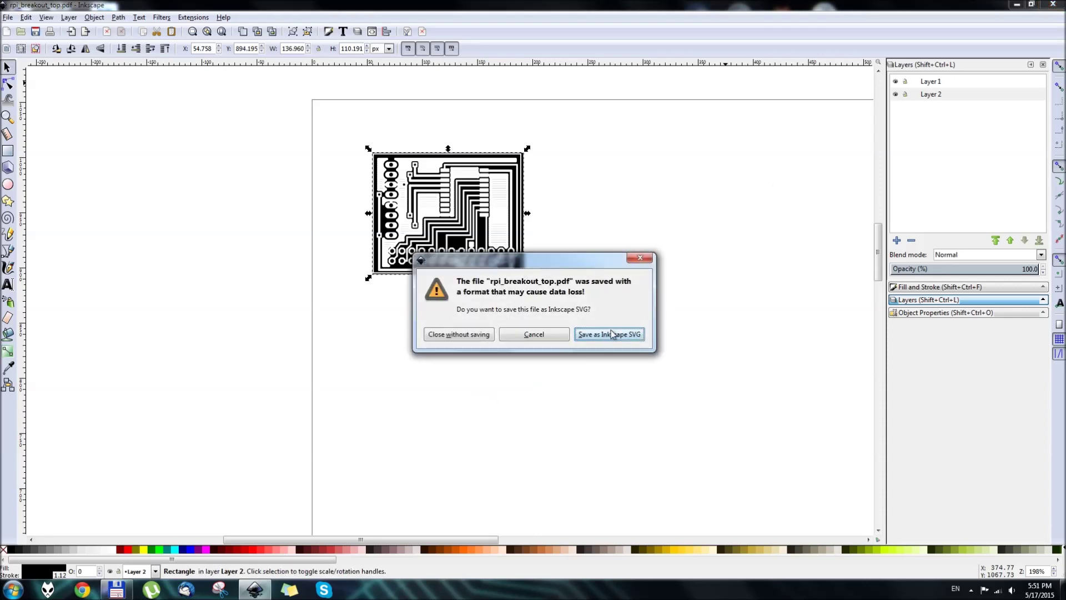
key("Return")
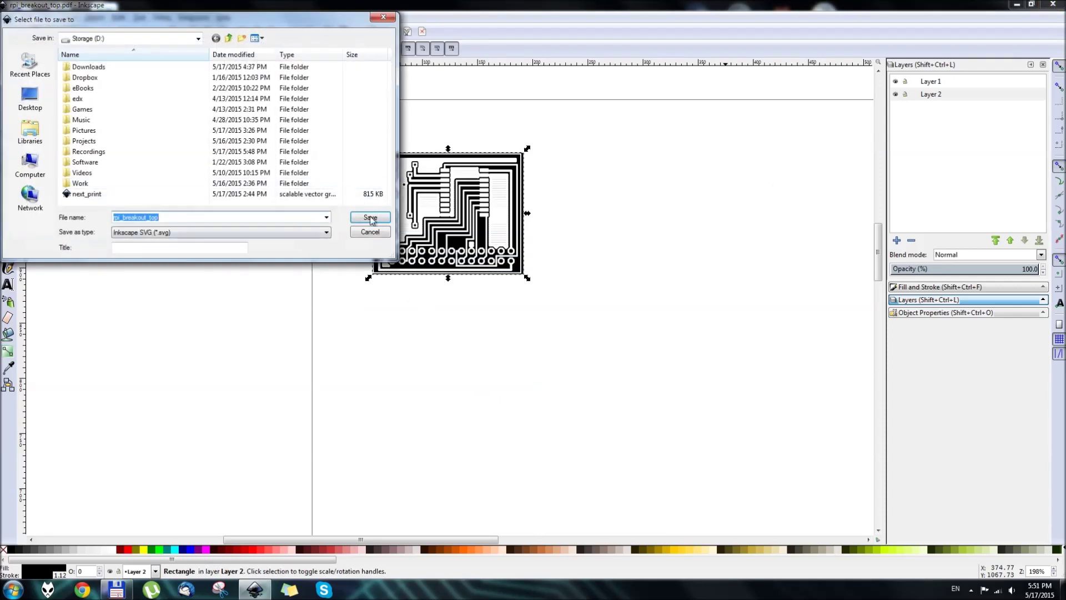
left_click(371, 218)
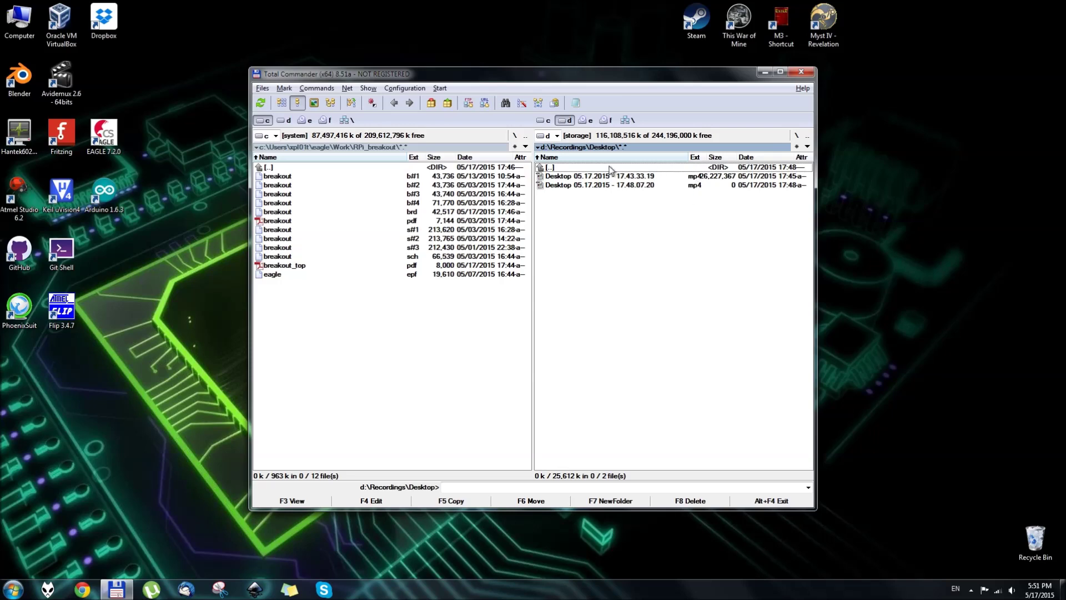
left_click(603, 167)
double_click(603, 167)
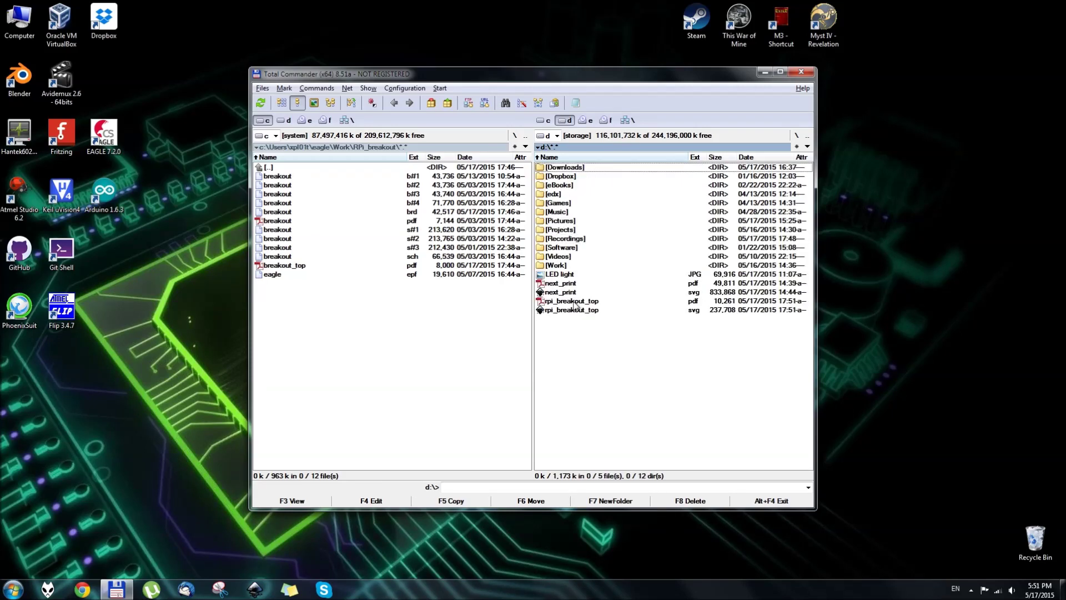
double_click(580, 301)
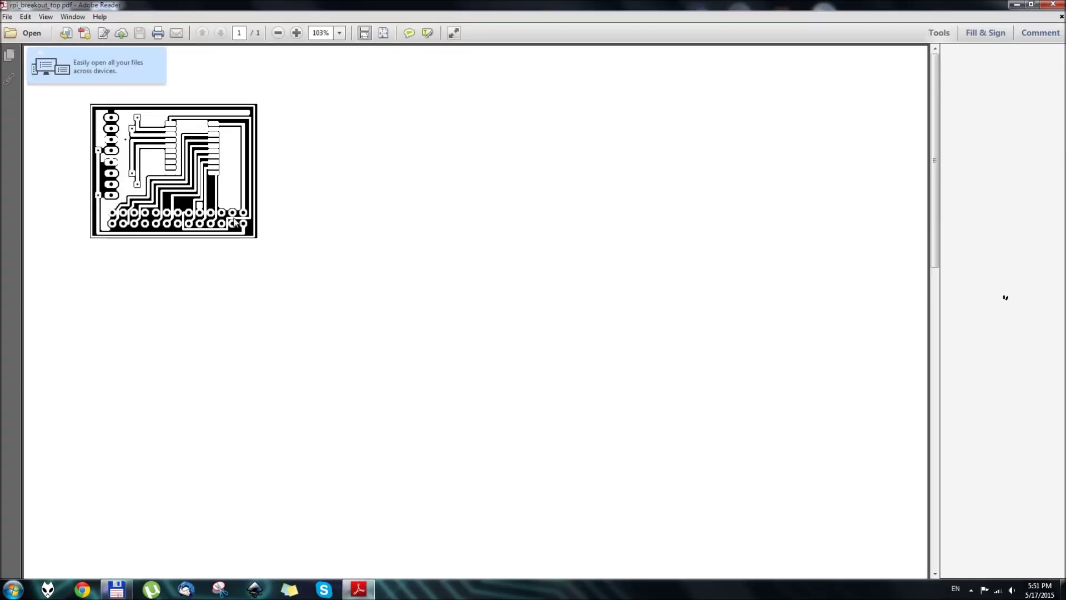